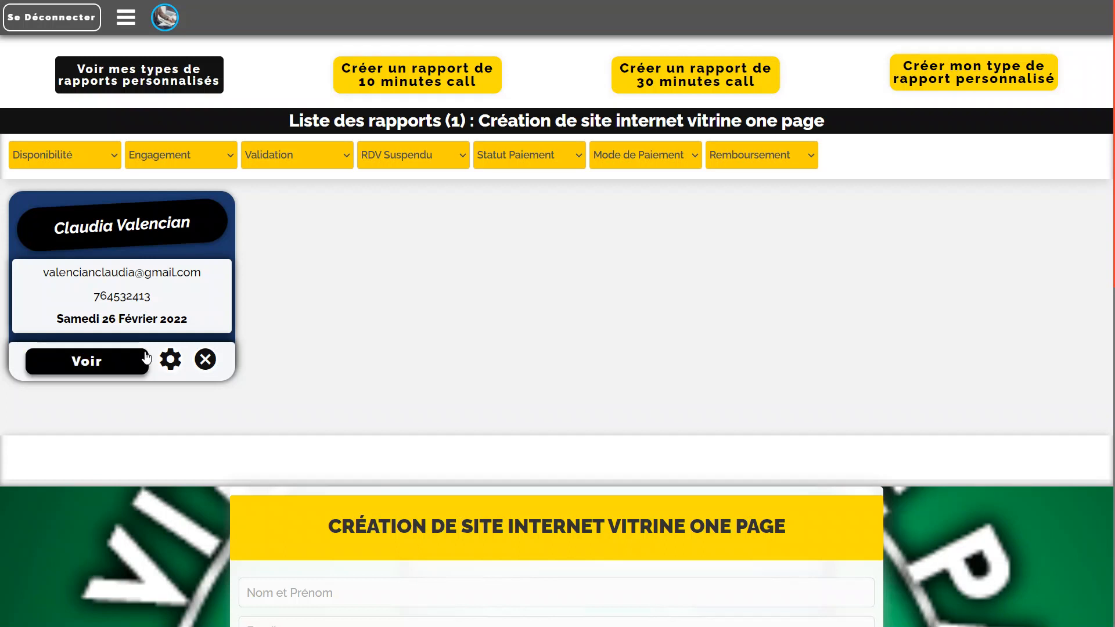
Add the line "Il s'agira d'un desing complexe" under Type de design in the client's report, and close the report
left_click(86, 366)
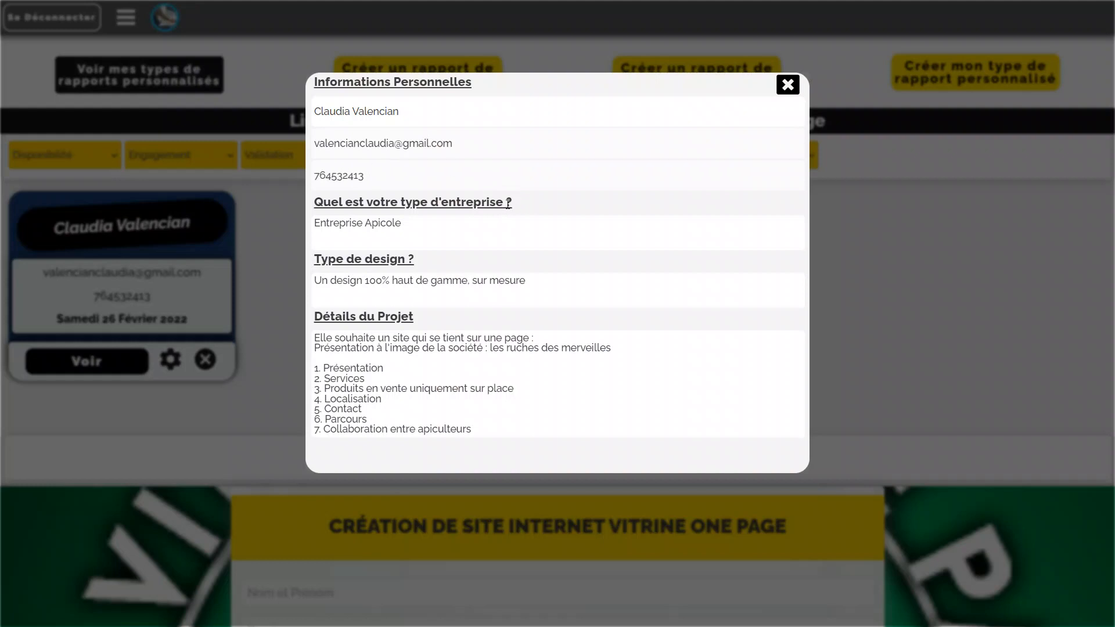
left_click_drag(498, 434, 327, 340)
left_click(337, 340)
left_click(553, 281)
key("Return")
type("Il s'agira d'un desing complexe")
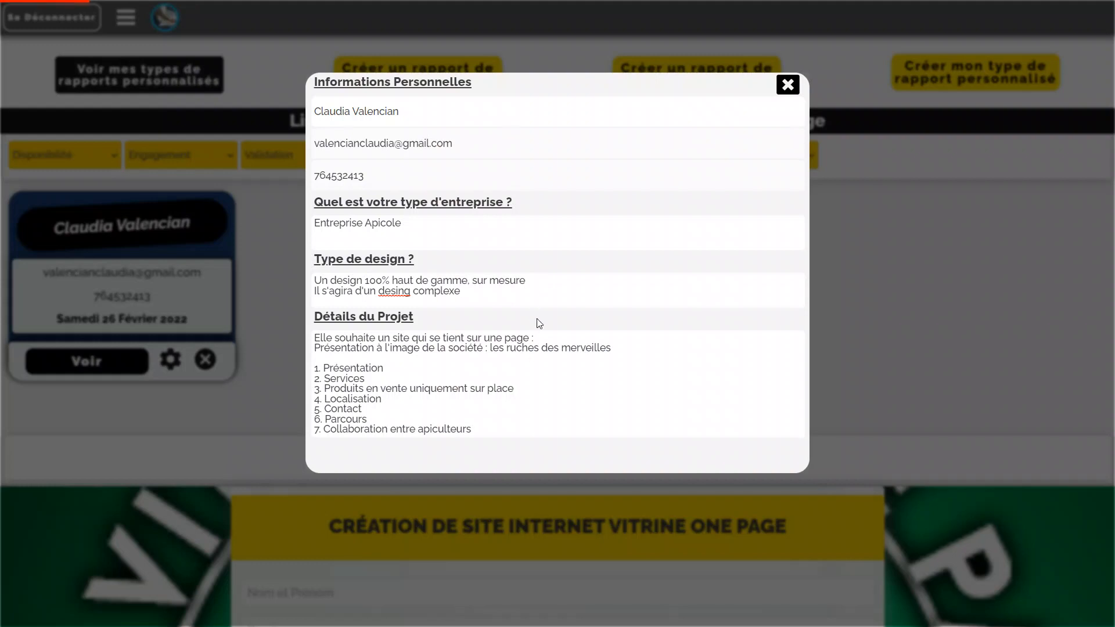
left_click(789, 85)
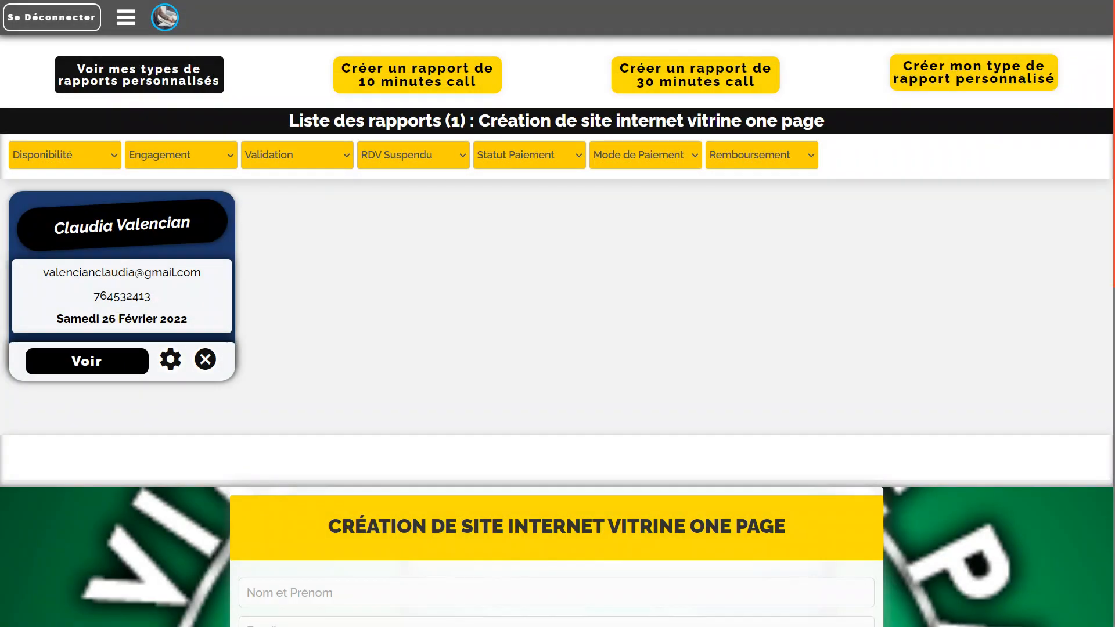
Reopen the client's report to check the added line under Type de design, and close it
left_click(116, 363)
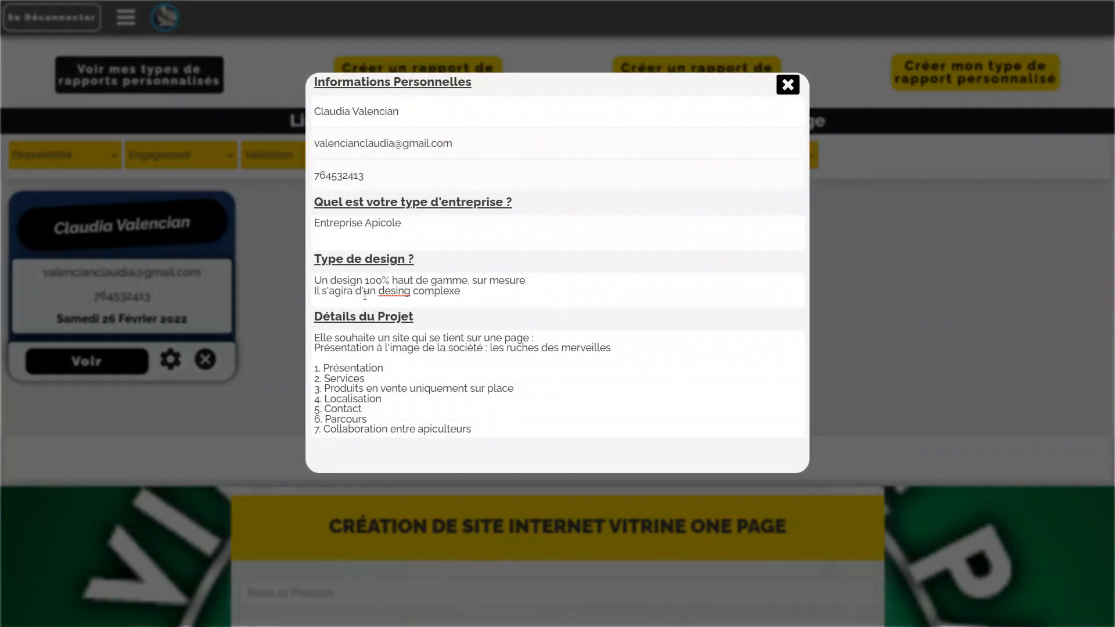
left_click_drag(365, 295, 461, 293)
left_click(460, 292)
left_click(789, 86)
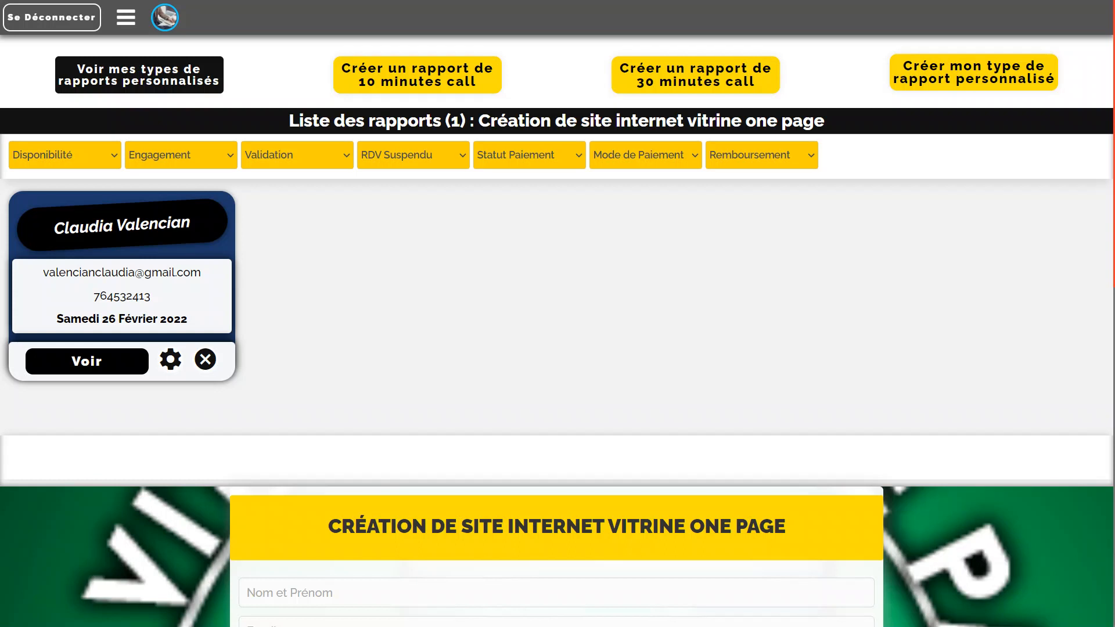
Set the Engagement status of the client's report to Engagé in its optional statuses
left_click(168, 355)
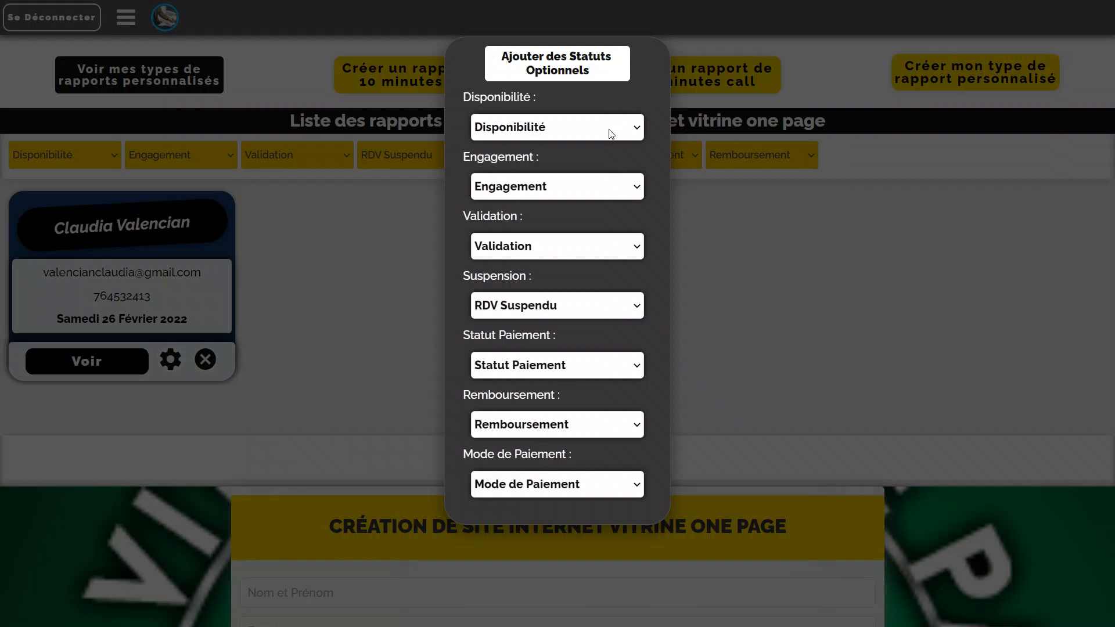
left_click(610, 182)
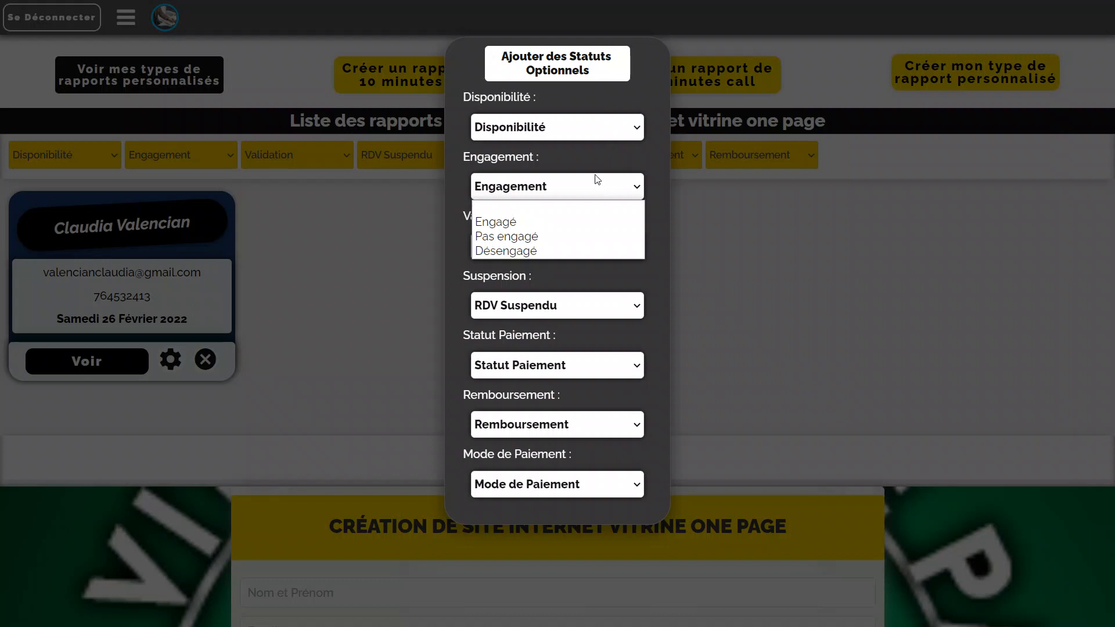
left_click(600, 167)
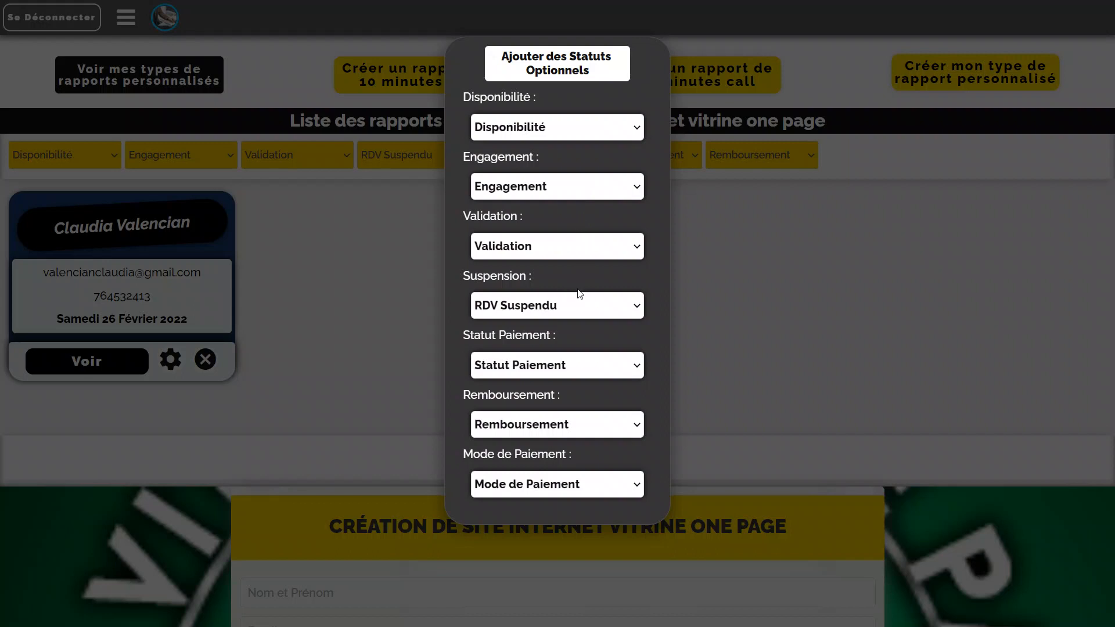
left_click(596, 191)
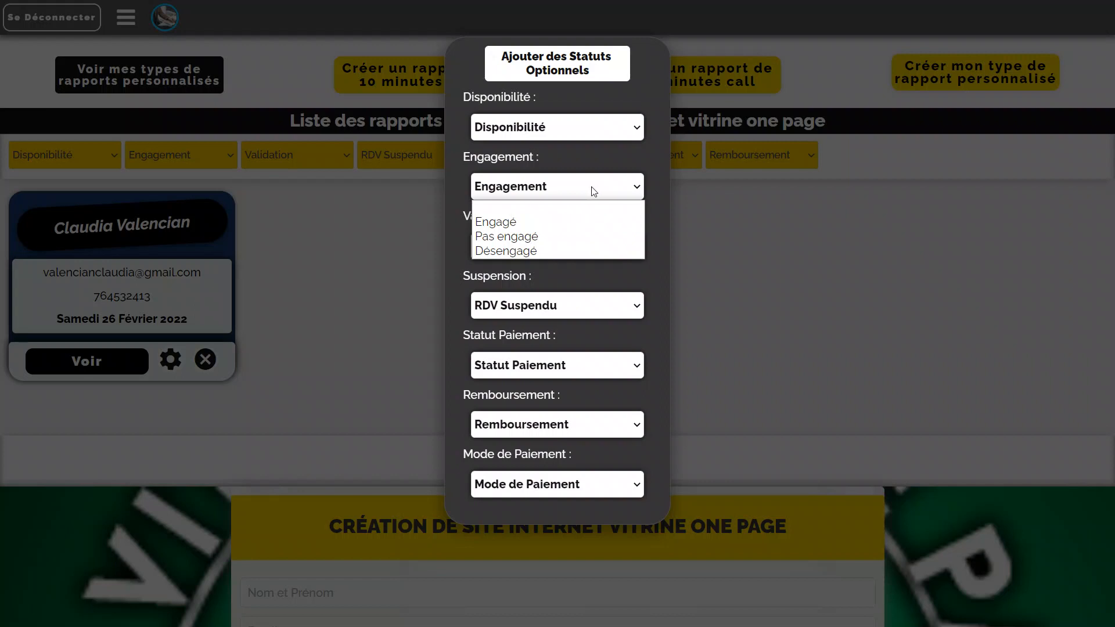
left_click(560, 222)
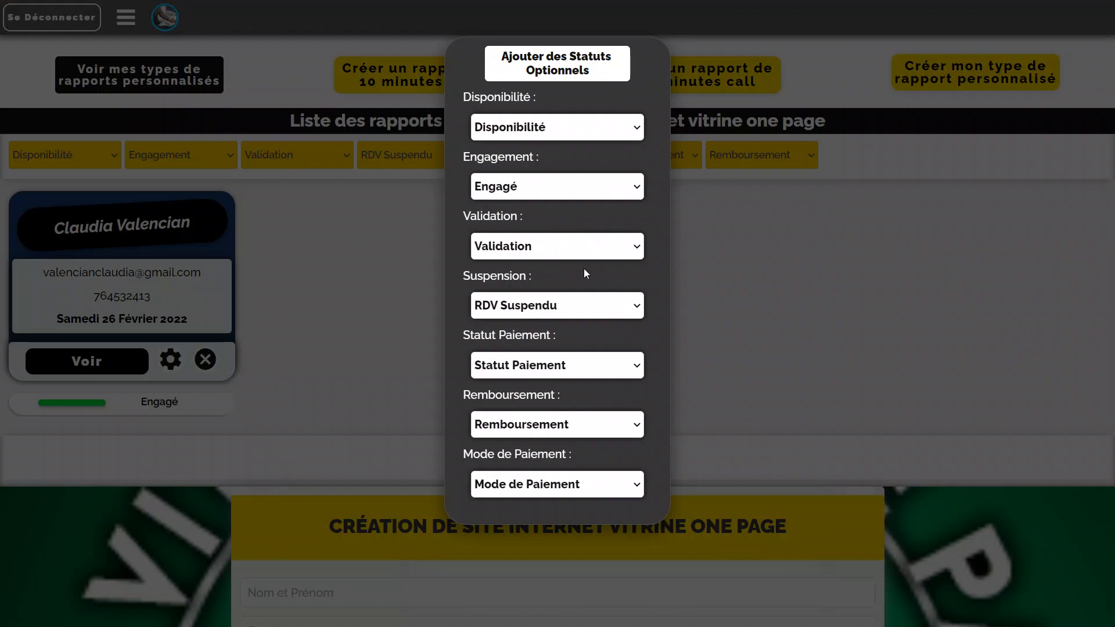
Set the report's Statut Paiement to "en attente de paiement" and Mode de Paiement to Virement, and close the optional statuses
left_click(584, 364)
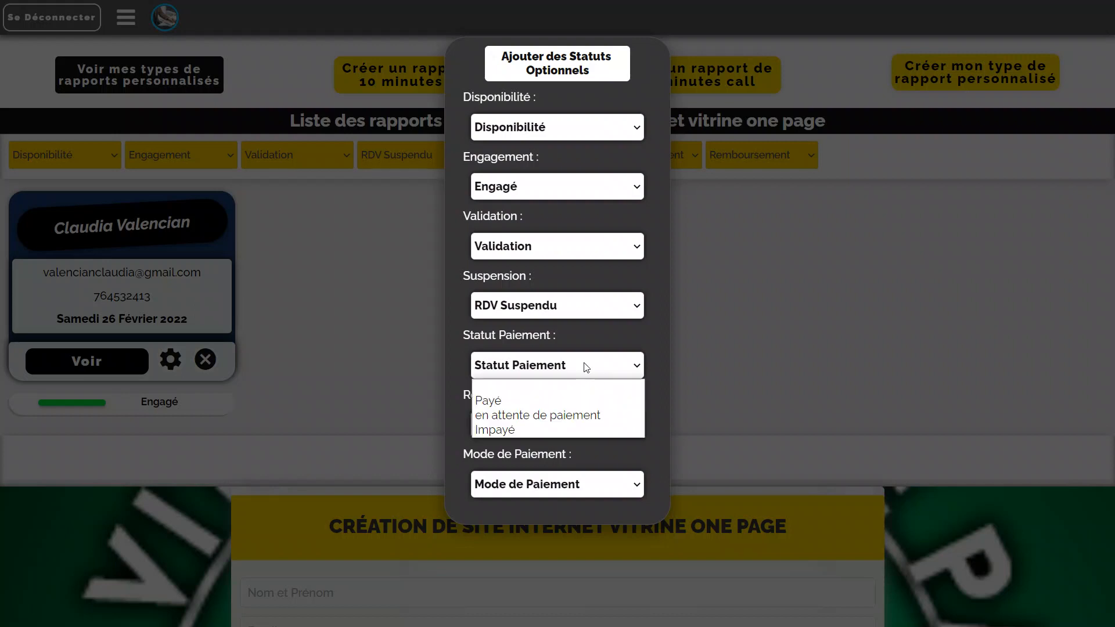
left_click(558, 419)
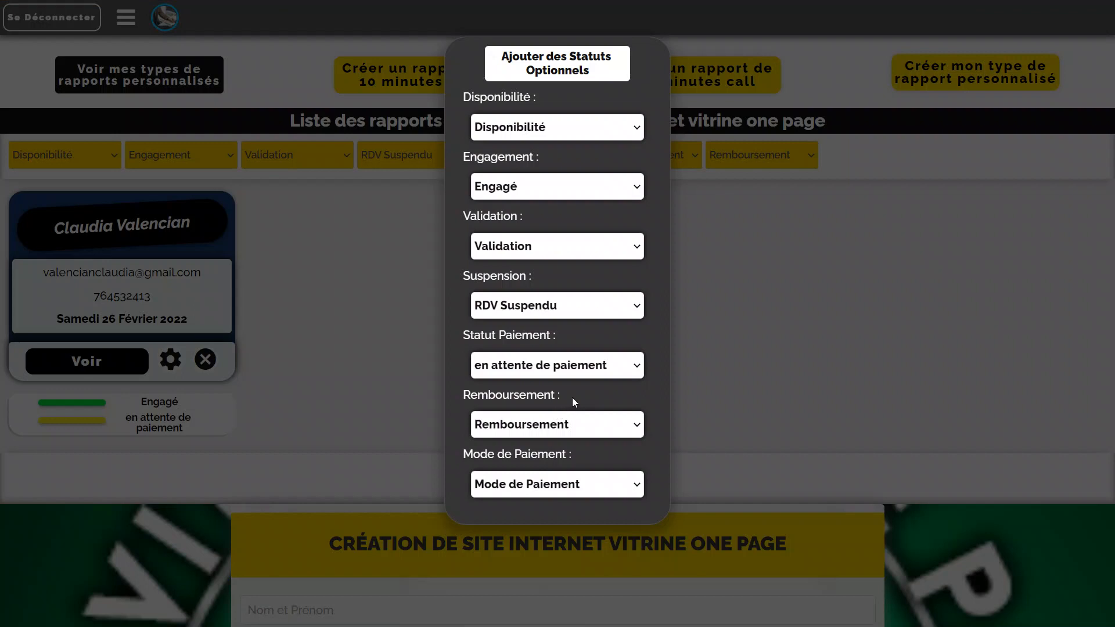
left_click(591, 488)
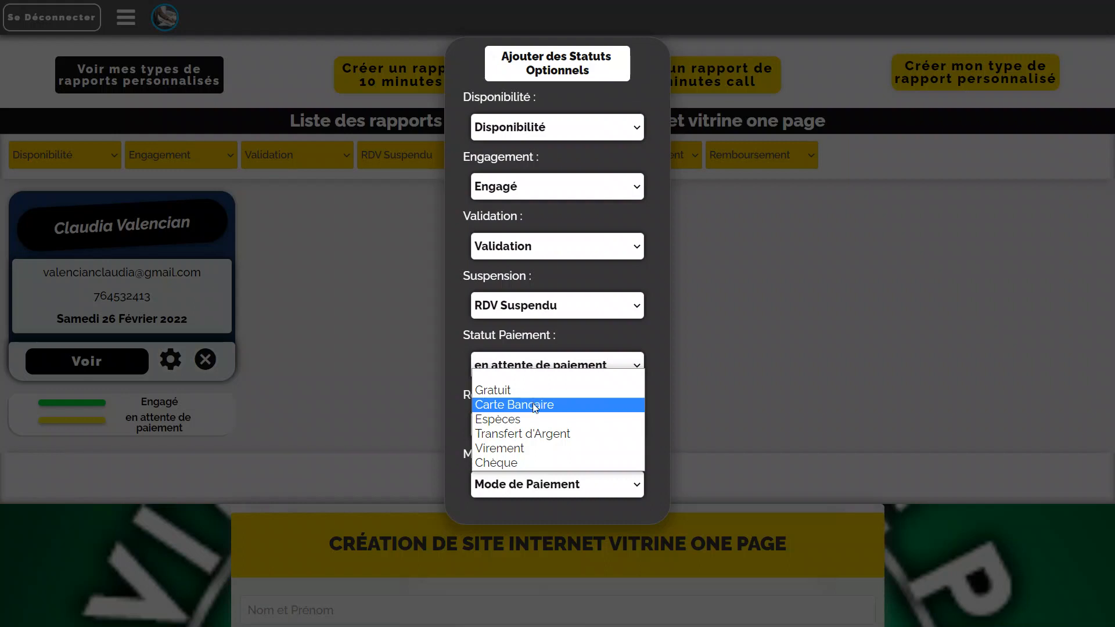
left_click(512, 448)
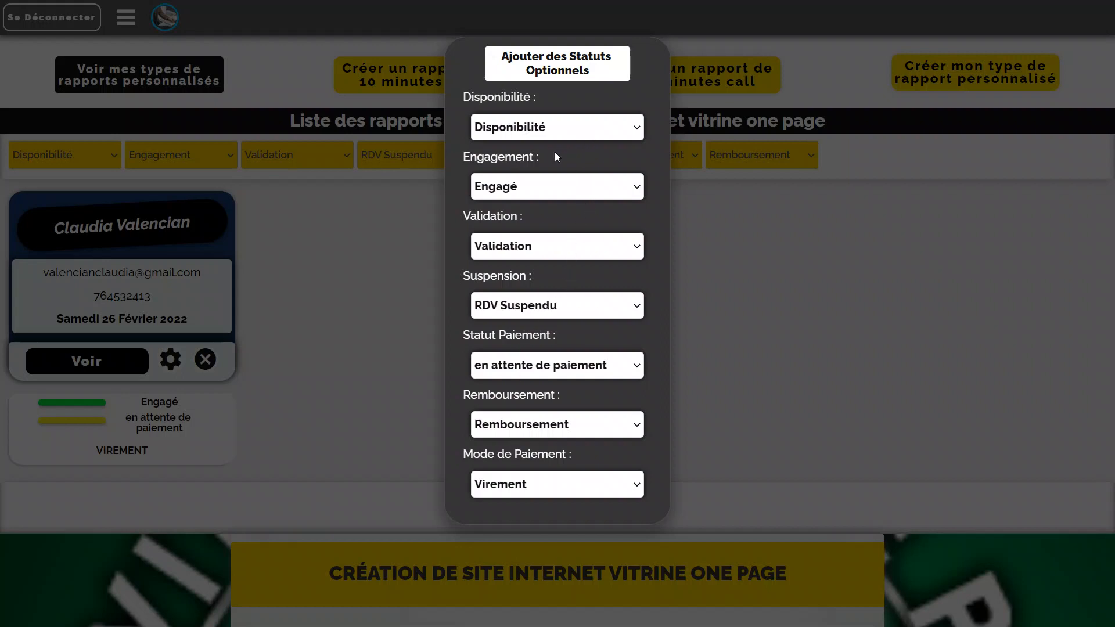
left_click(417, 285)
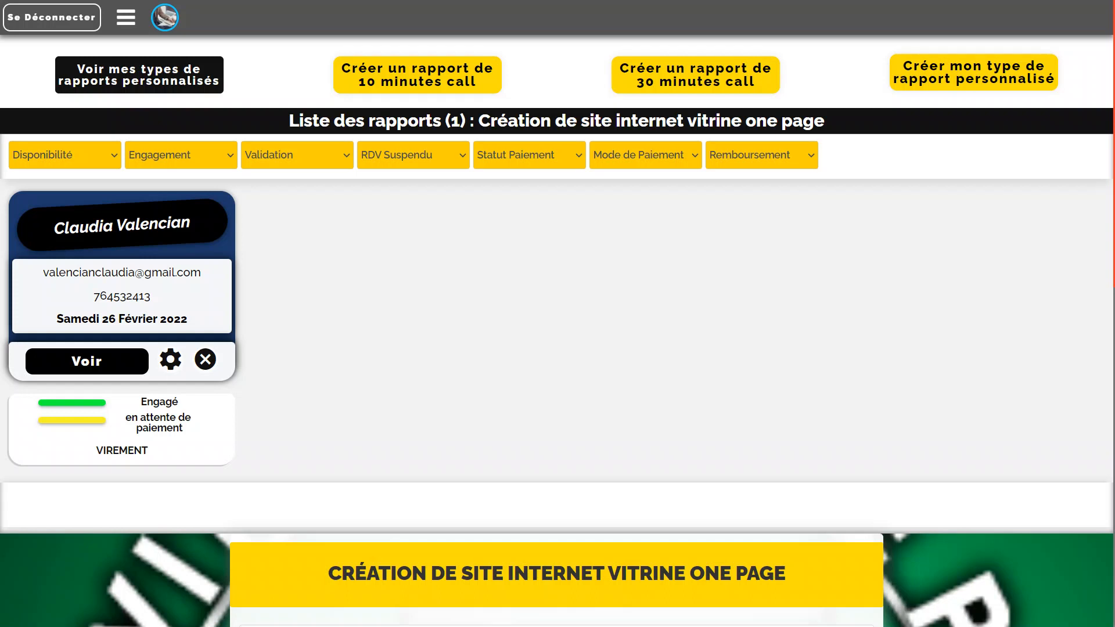
Change the report's Statut Paiement to Payé and Mode de Paiement to Carte Bancaire, and close the optional statuses
left_click(171, 359)
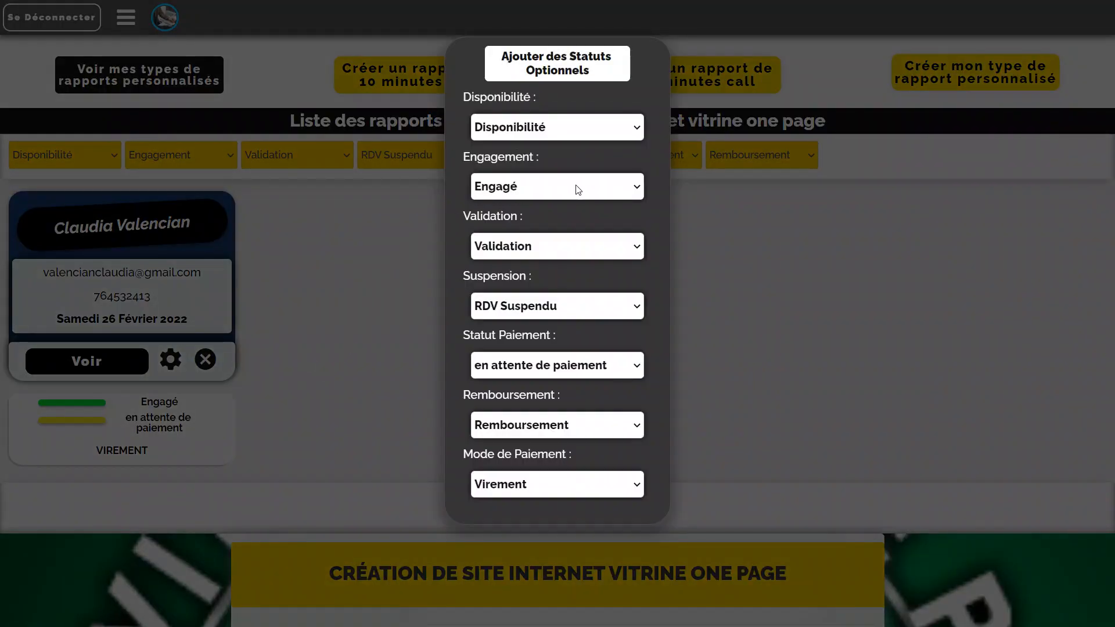
left_click(579, 368)
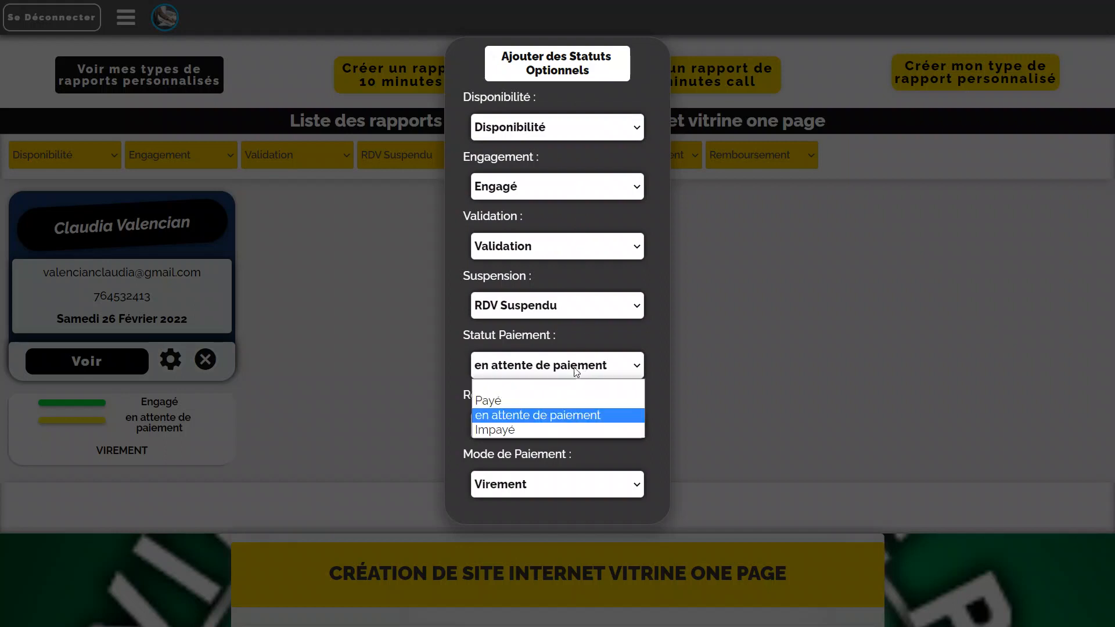
left_click(519, 400)
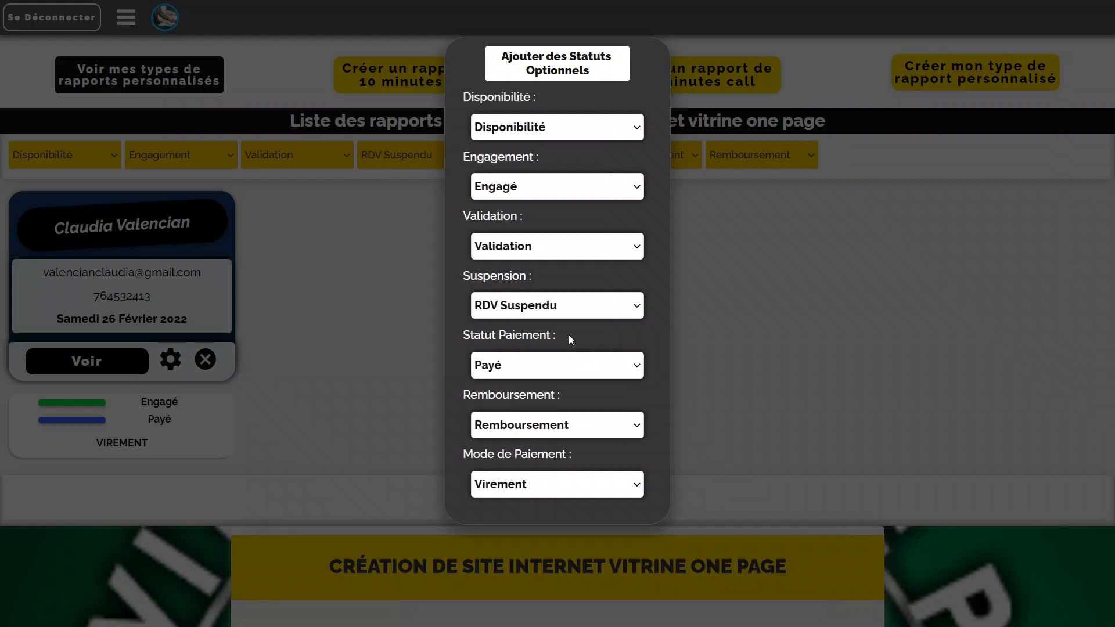
left_click(581, 489)
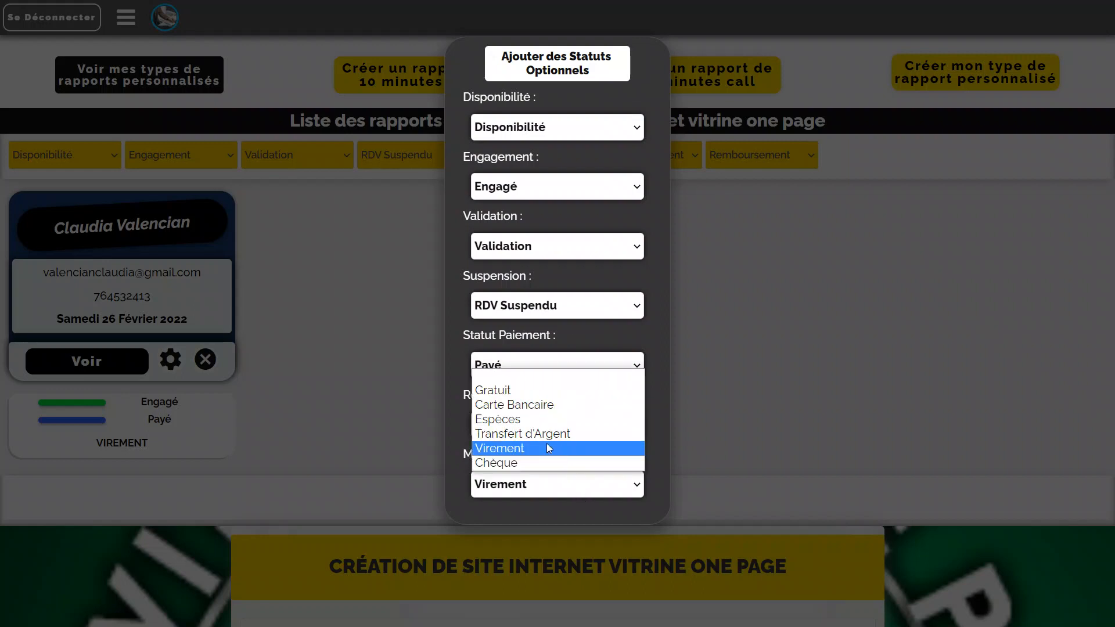
left_click(544, 406)
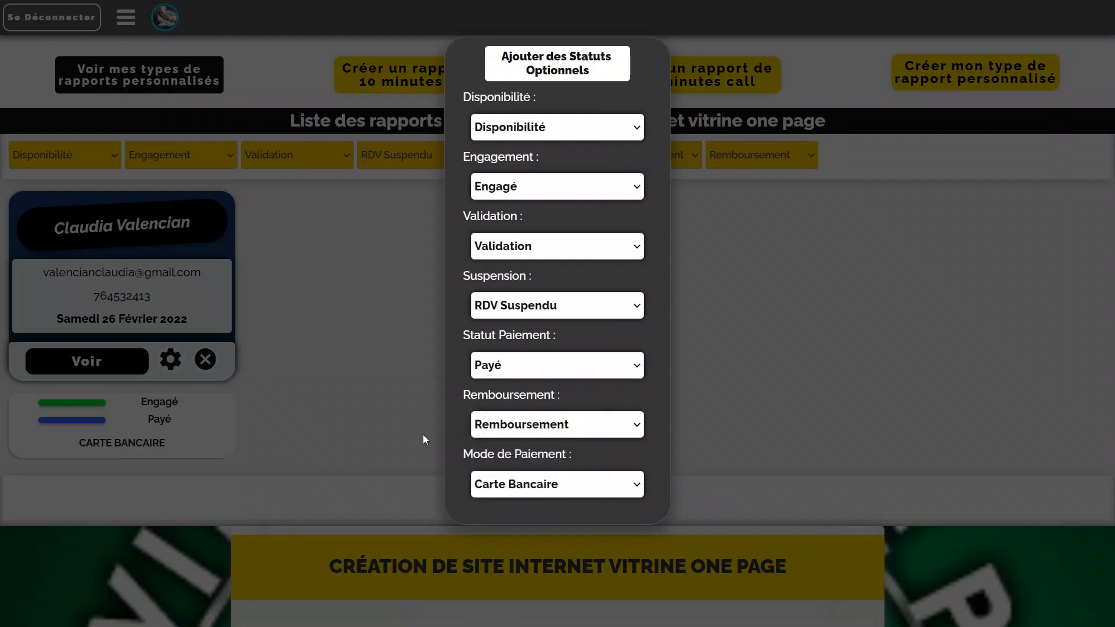
left_click(384, 427)
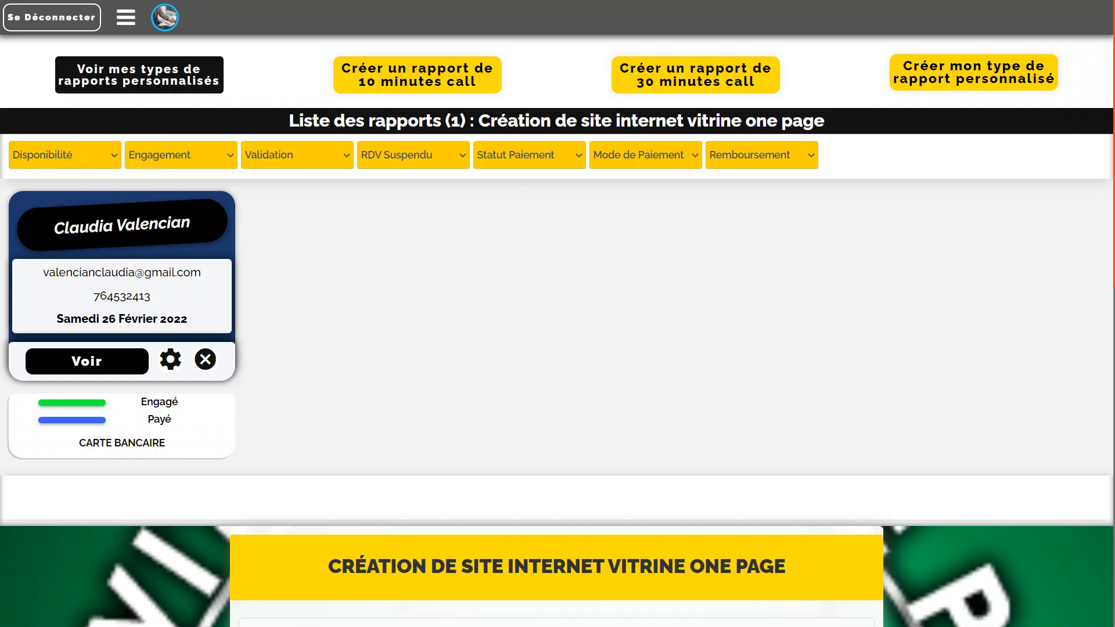
Request deletion of the client's report, and dismiss the confirmation without deleting it
left_click(205, 360)
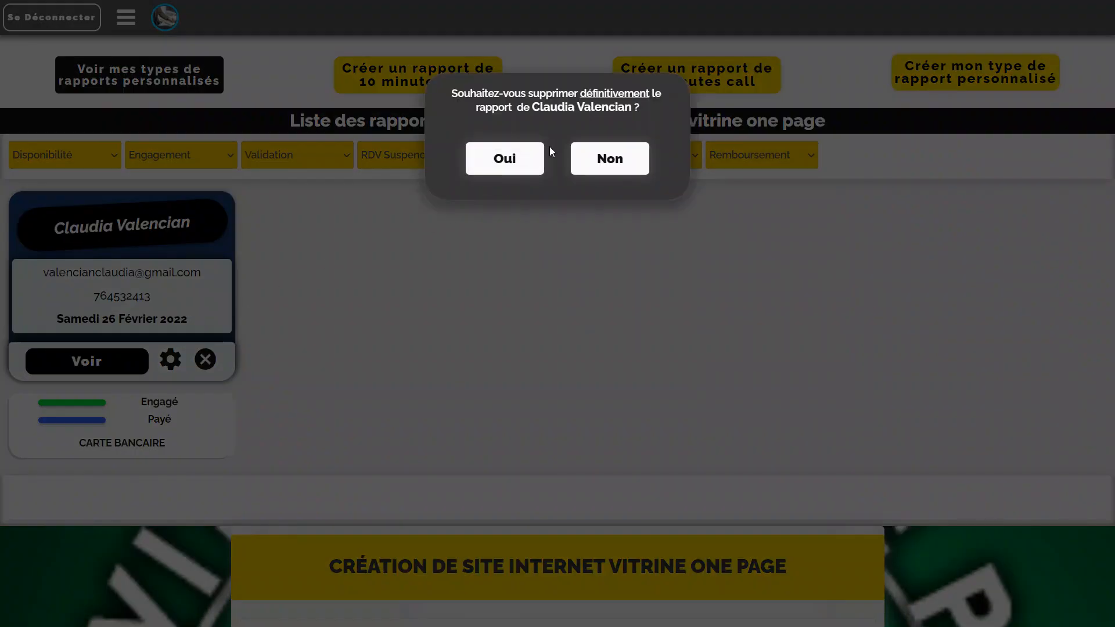
left_click(555, 264)
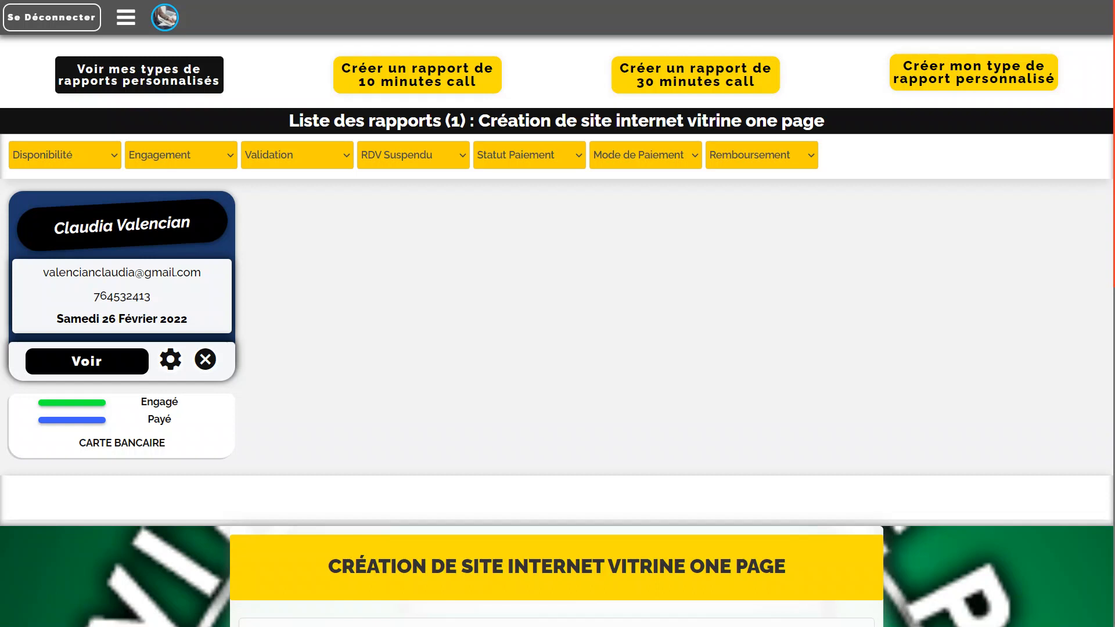
Examine the options offered by the Disponibilité, Mode de Paiement, Statut Paiement and Validation filters of the report list
left_click(91, 148)
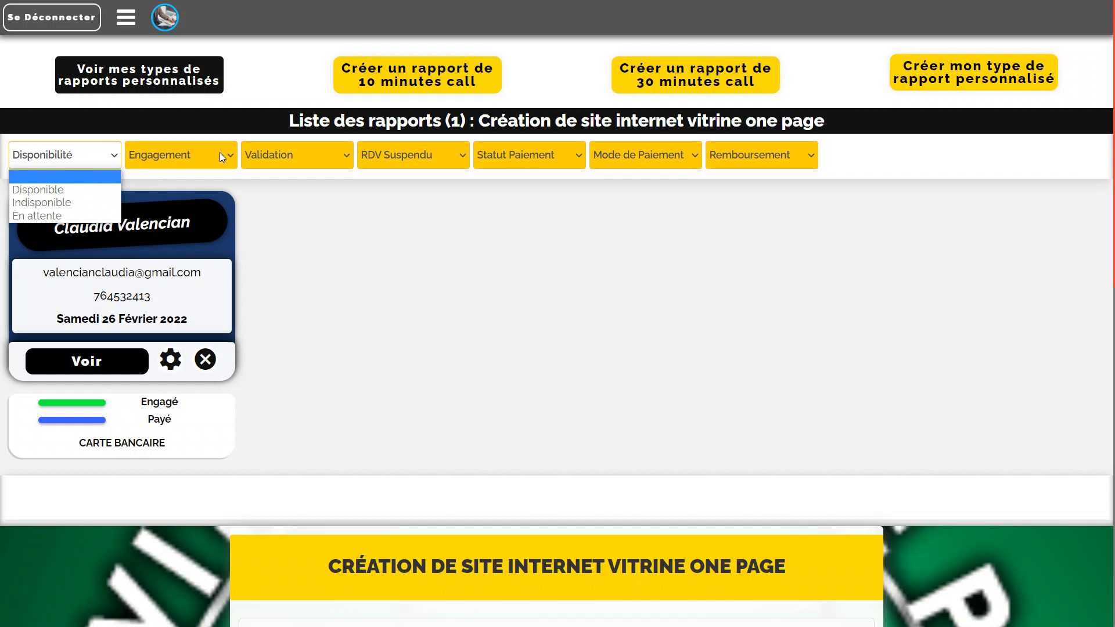
left_click(360, 233)
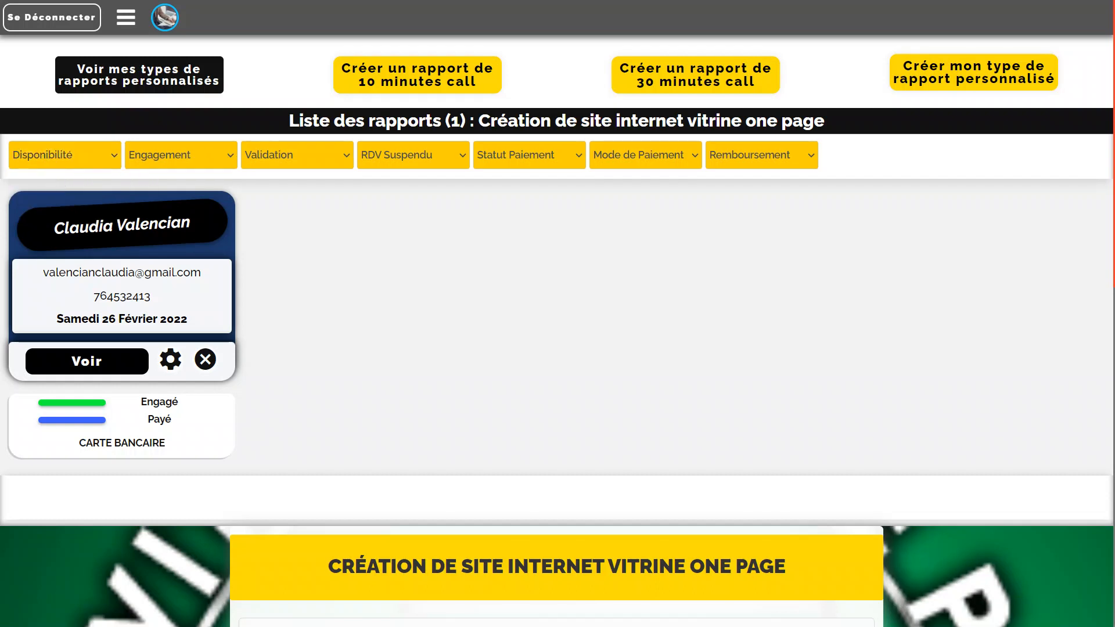
left_click(645, 156)
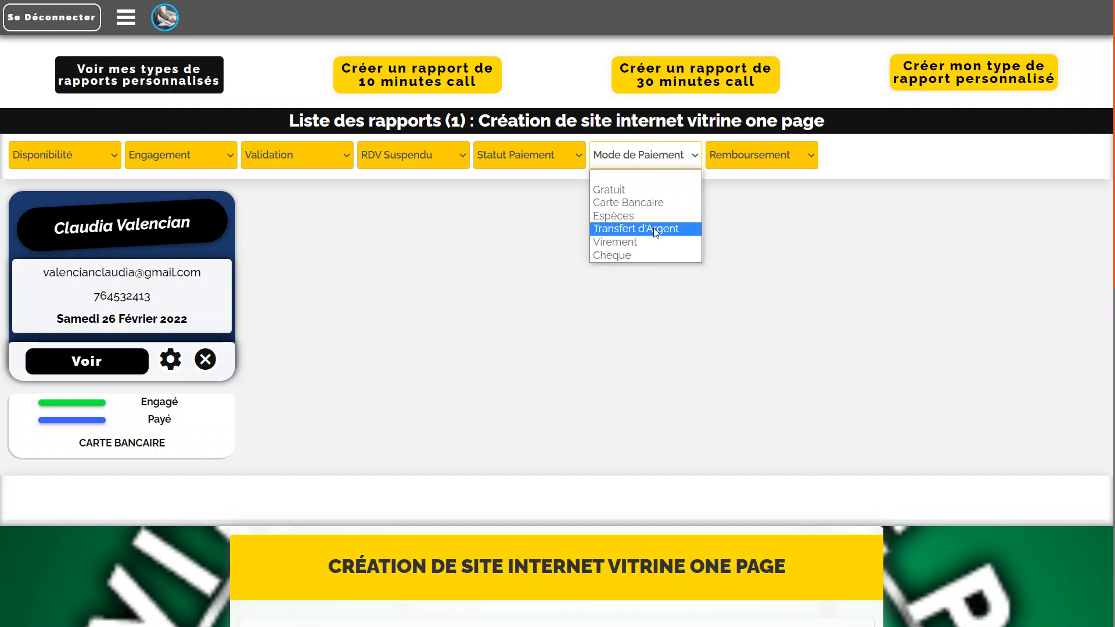
left_click(520, 140)
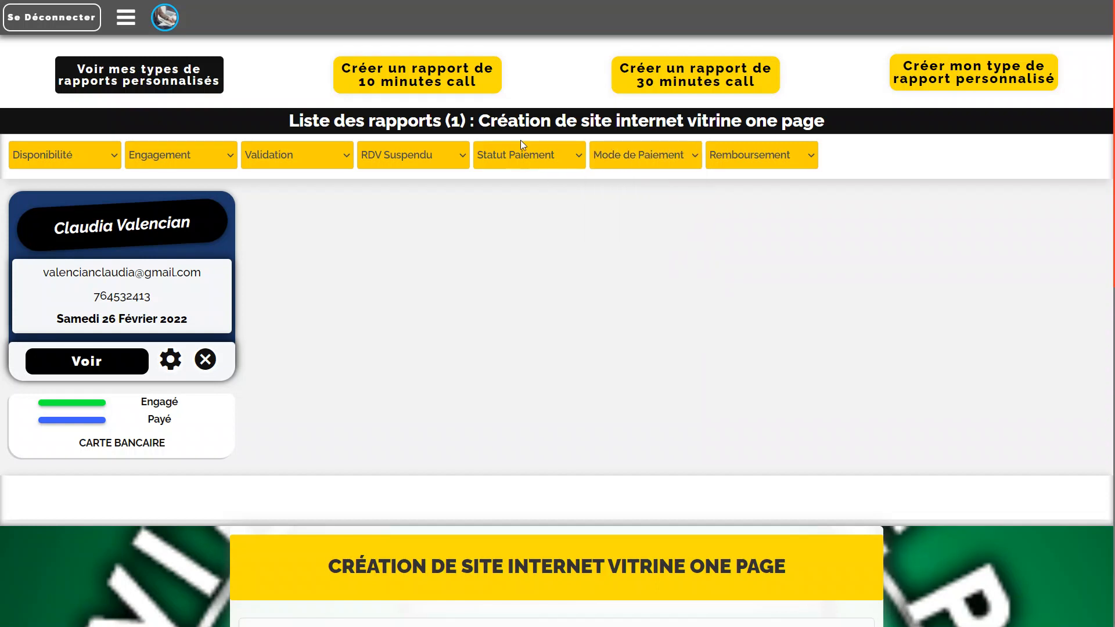
left_click(523, 154)
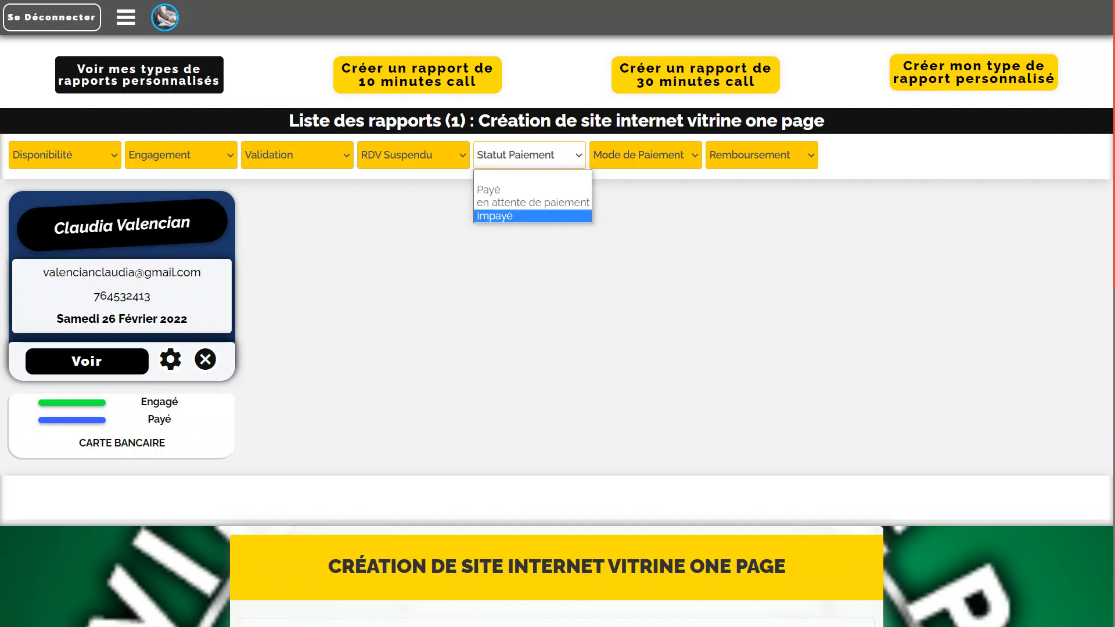
left_click(448, 204)
left_click(335, 155)
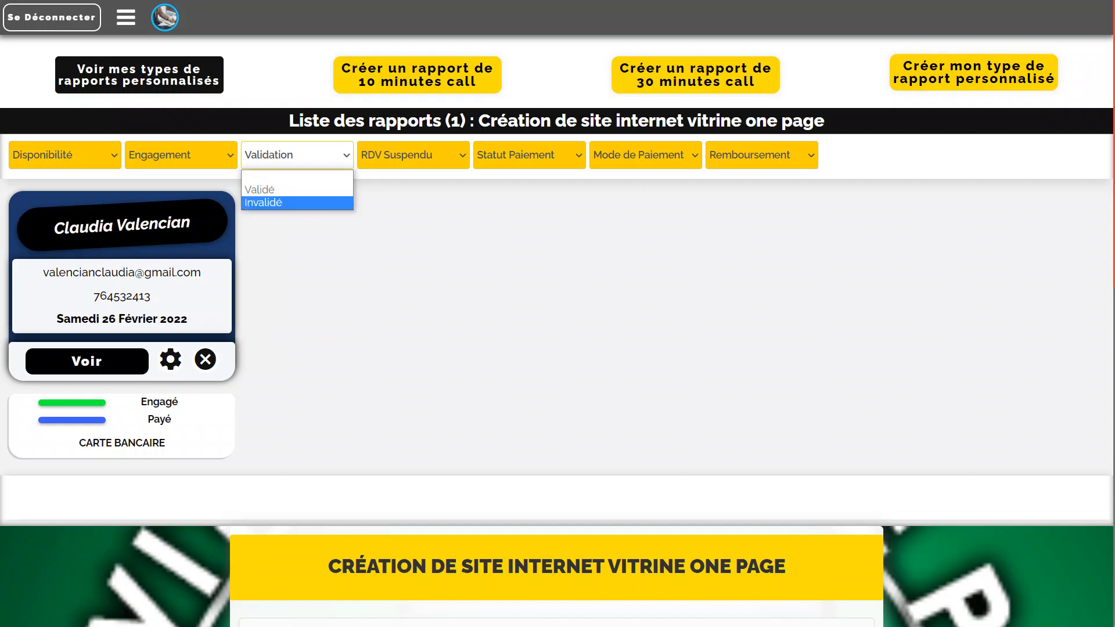
left_click(320, 202)
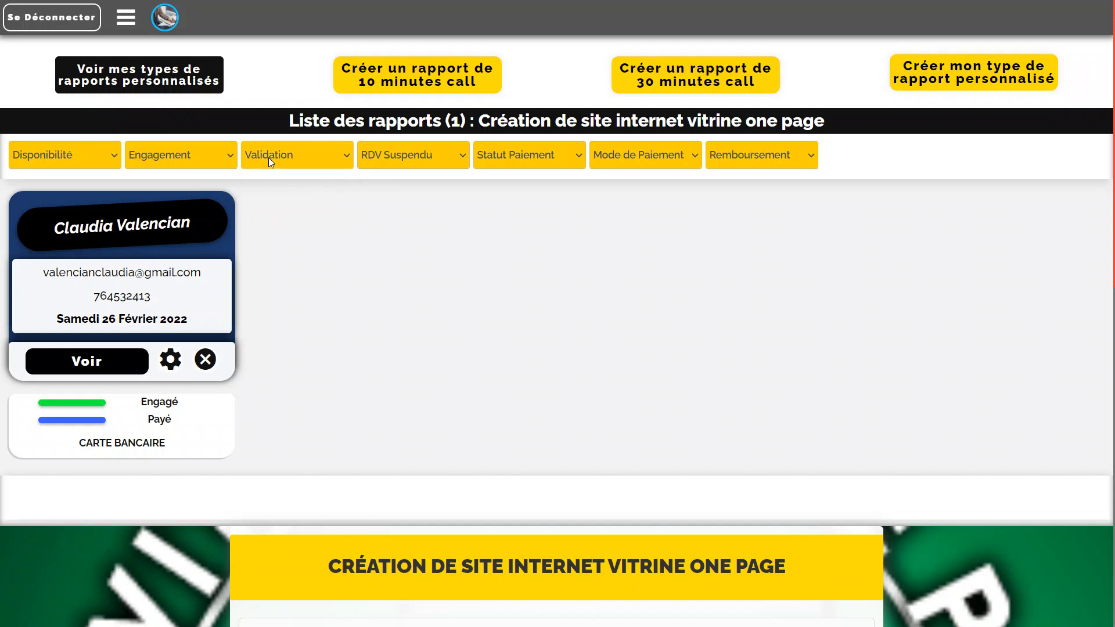